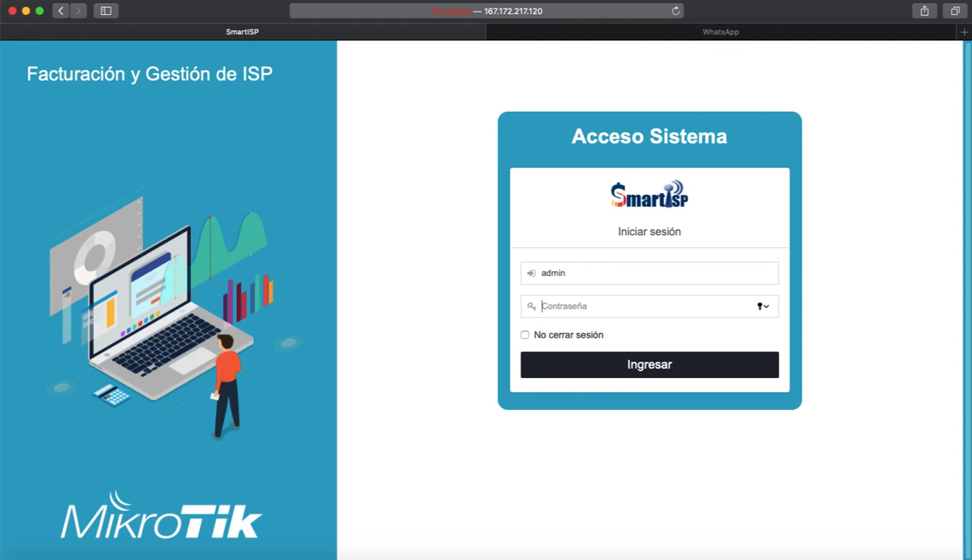
- Log in as admin with the account password without saving it in the browser, and dismiss the demo licence notice
type("•••")
key("Return")
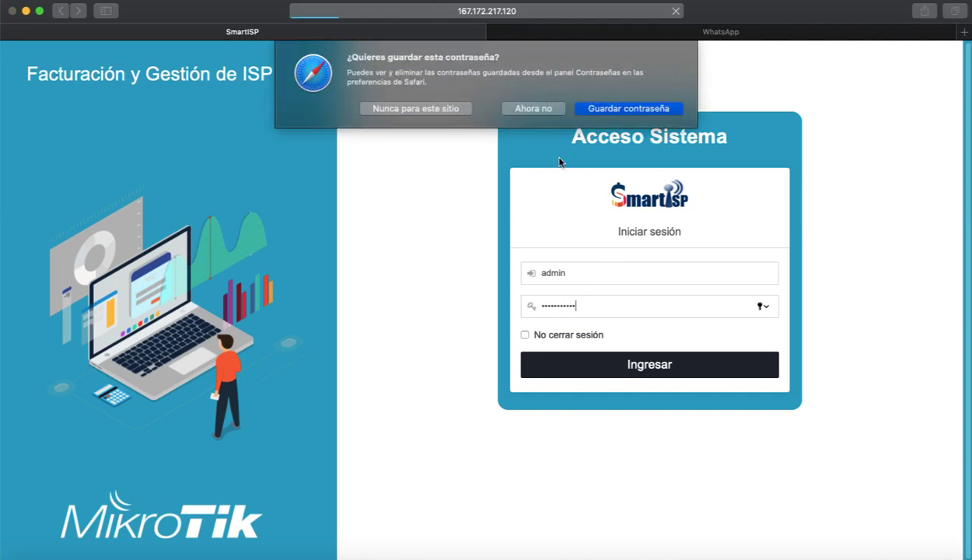
left_click(518, 110)
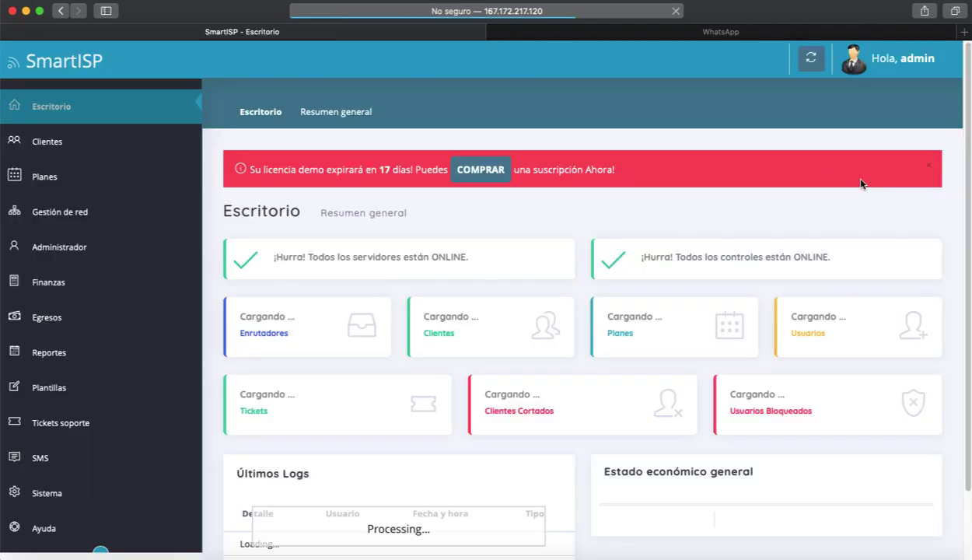
left_click(930, 169)
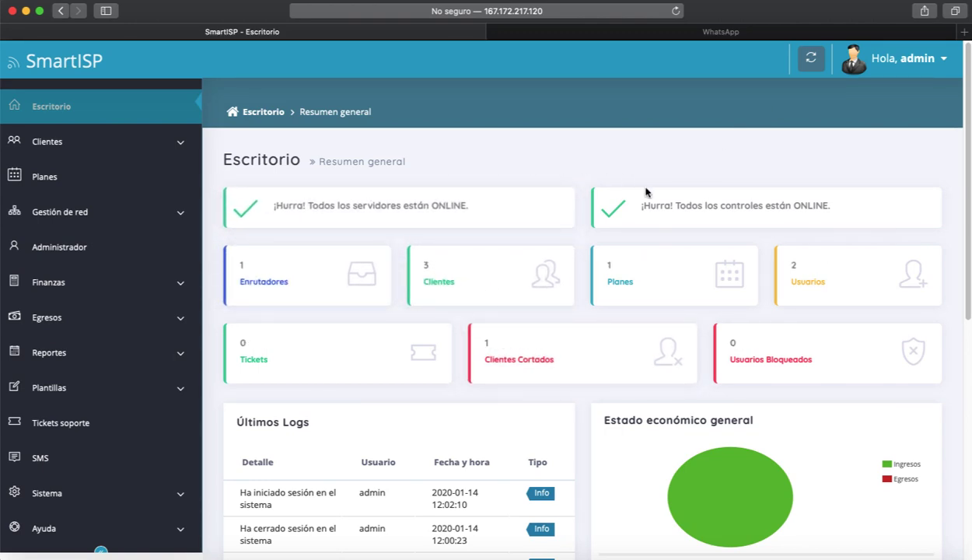
- Open the Finanzas invoice list and look at the payment action of Cliente2's unpaid invoice without registering a payment
scroll(94, 435, "down", 2)
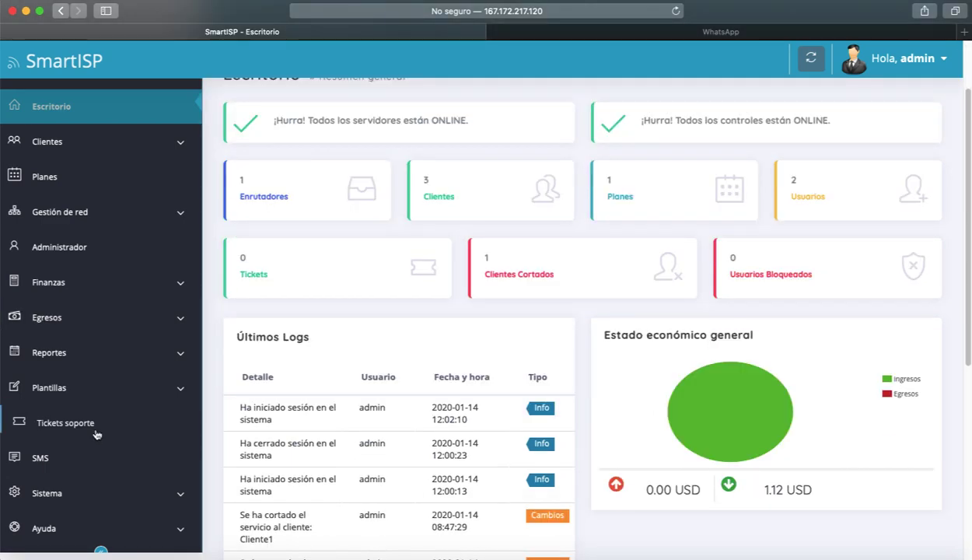
scroll(96, 434, "up", 3)
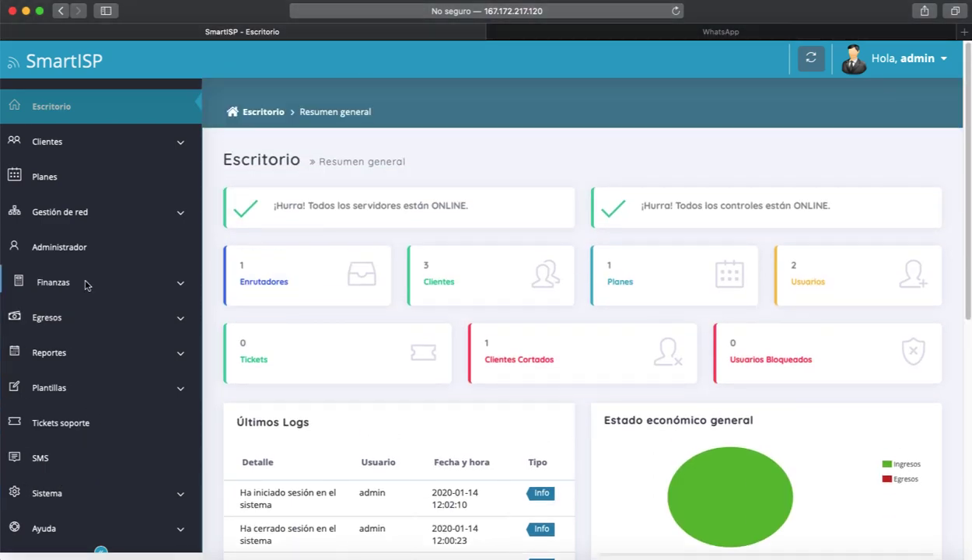
left_click(87, 285)
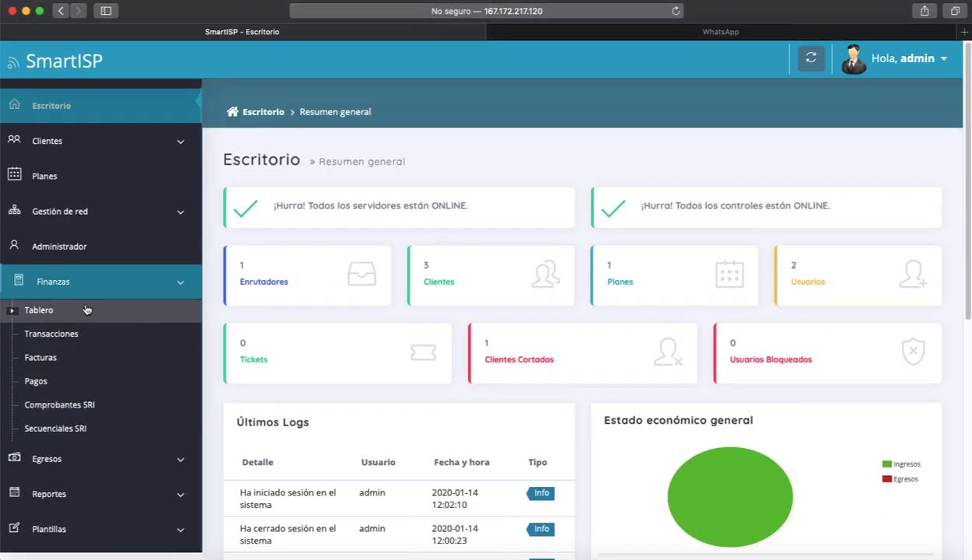
left_click(44, 356)
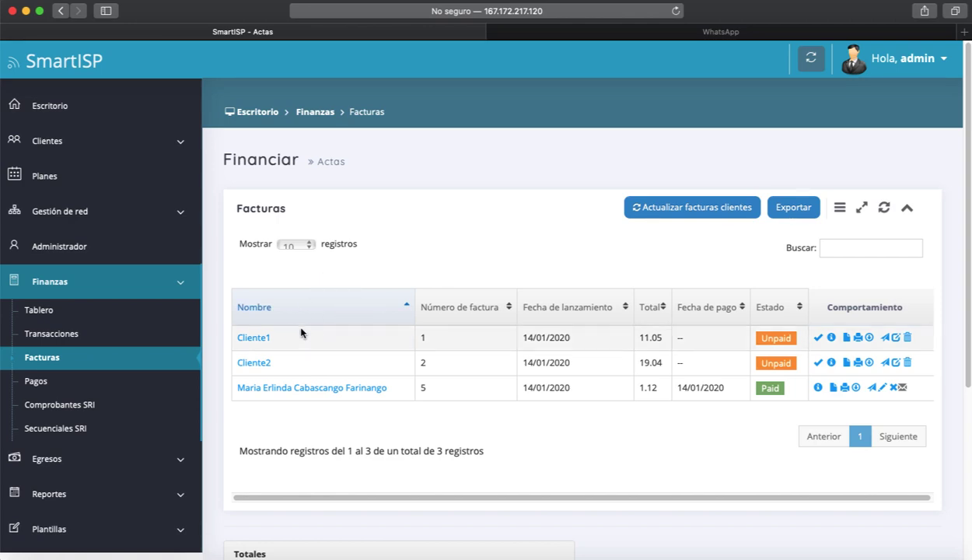
left_click(818, 364)
left_click(673, 429)
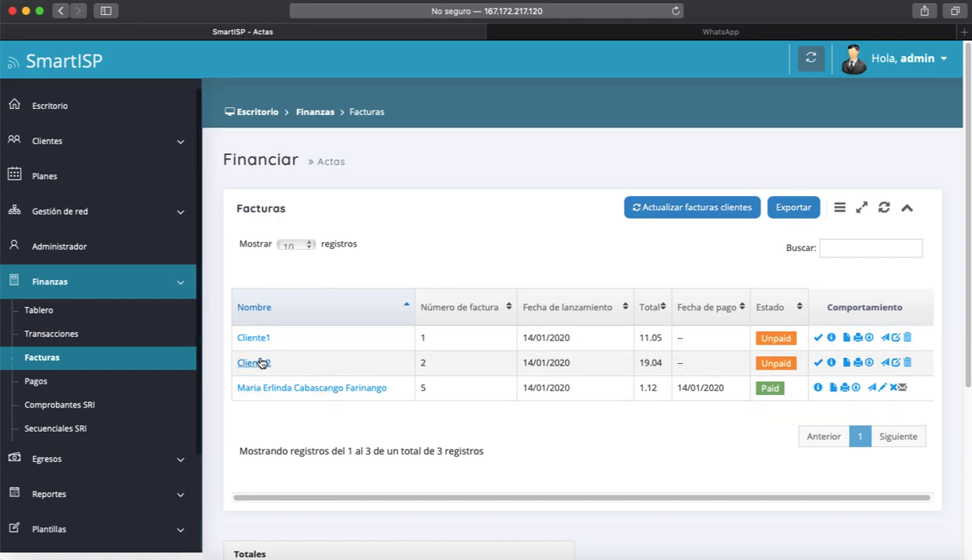
- View Cliente2's own invoices from the invoice list, and return to the Finanzas invoice list
left_click(261, 363)
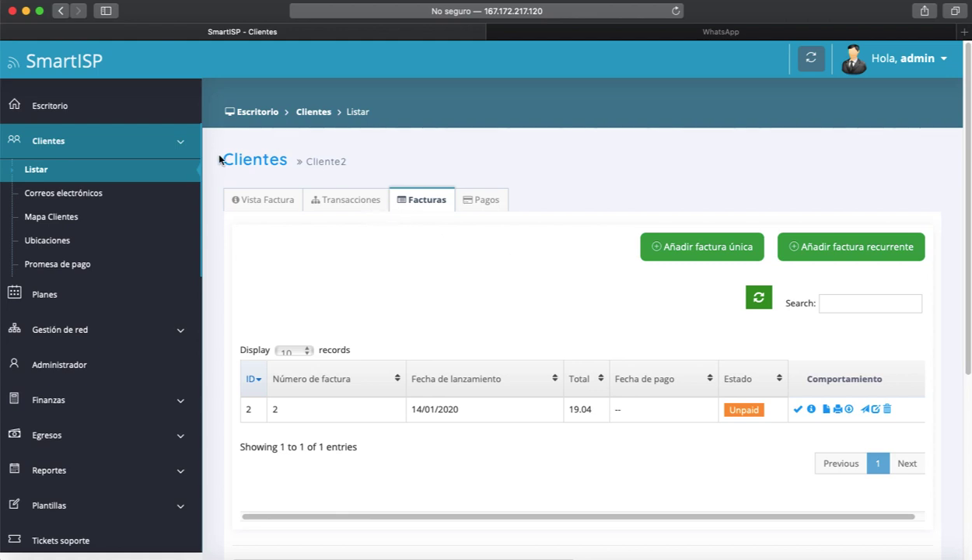
left_click(70, 399)
left_click(52, 477)
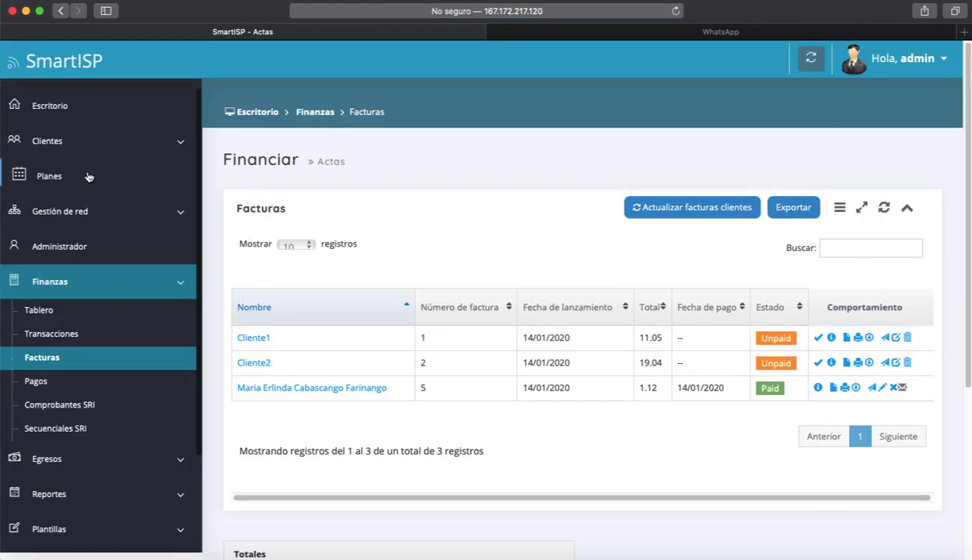
- Return to the Escritorio dashboard, dismiss the licence notice and view the list of Clientes Cortados
left_click(62, 142)
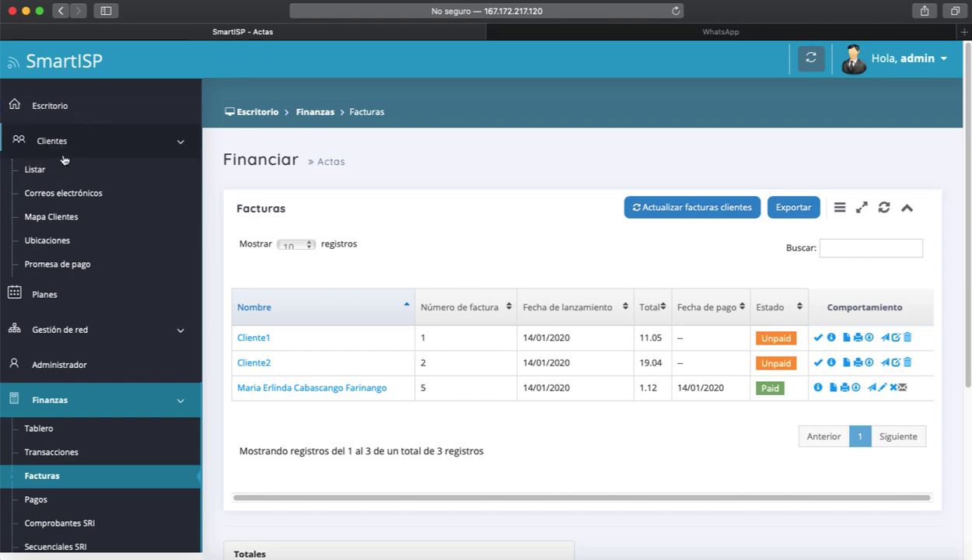
left_click(51, 107)
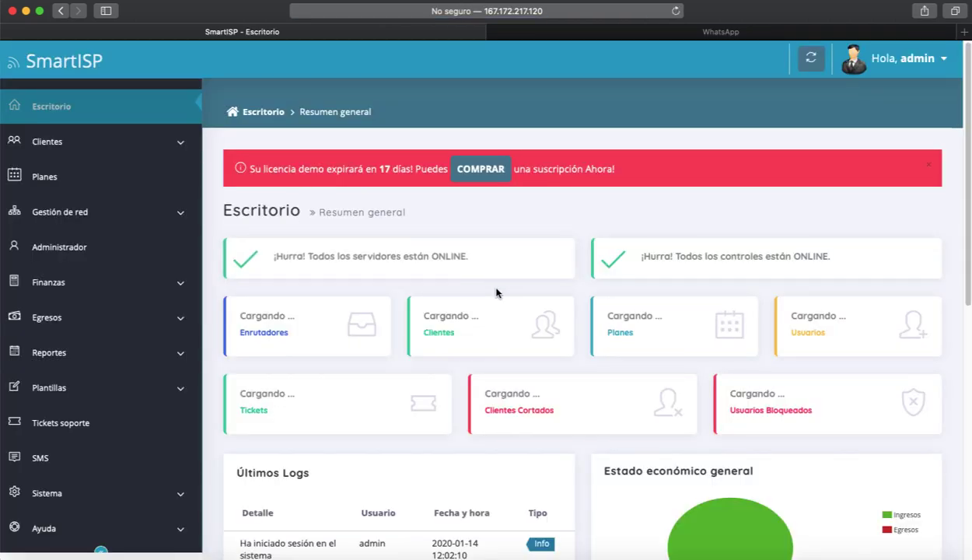
left_click(930, 170)
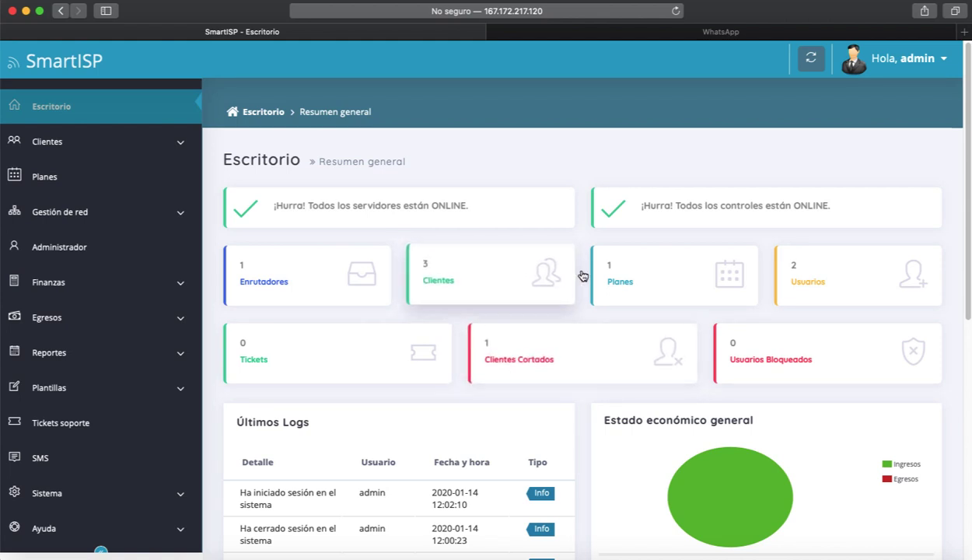
left_click(527, 357)
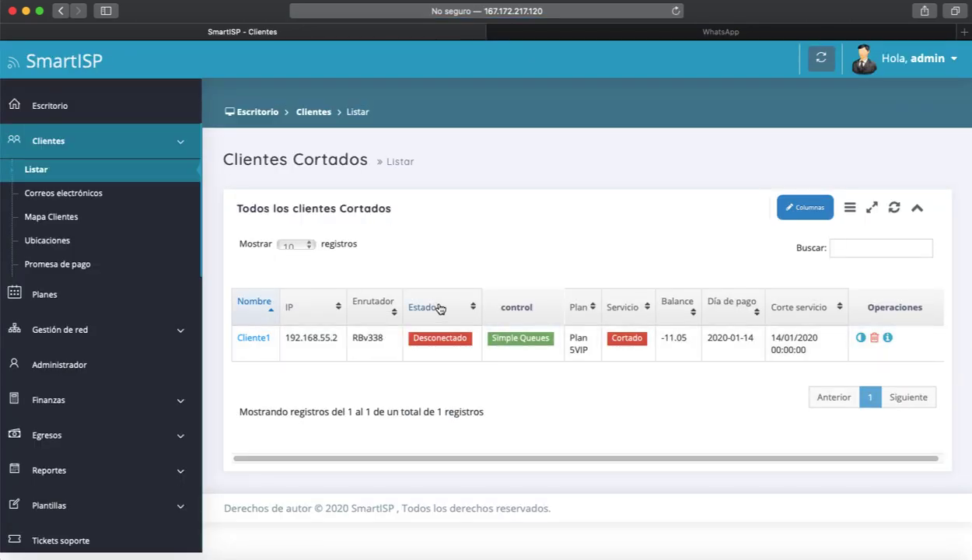
- From the full client list, examine the billing settings and Día de facturación options of a new client, and close the form without saving
left_click(313, 113)
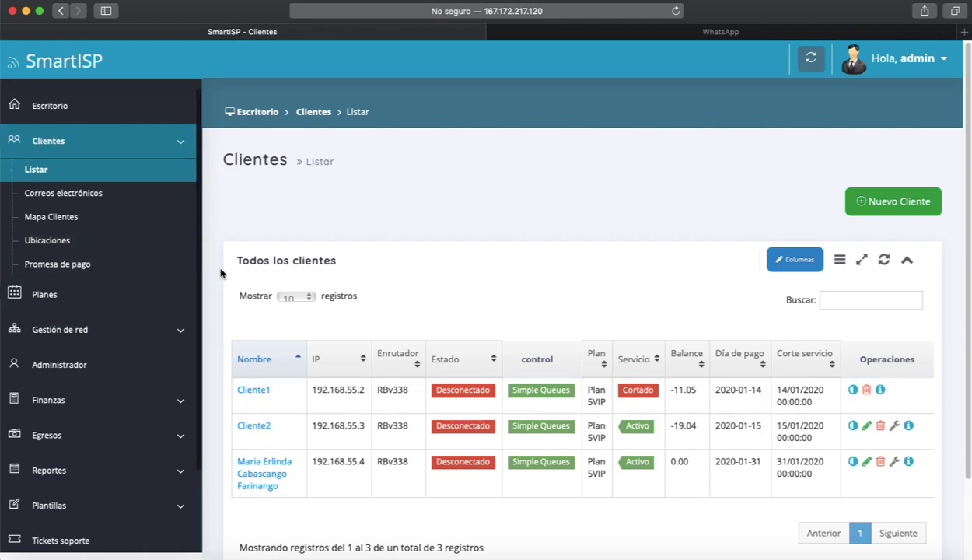
left_click(892, 203)
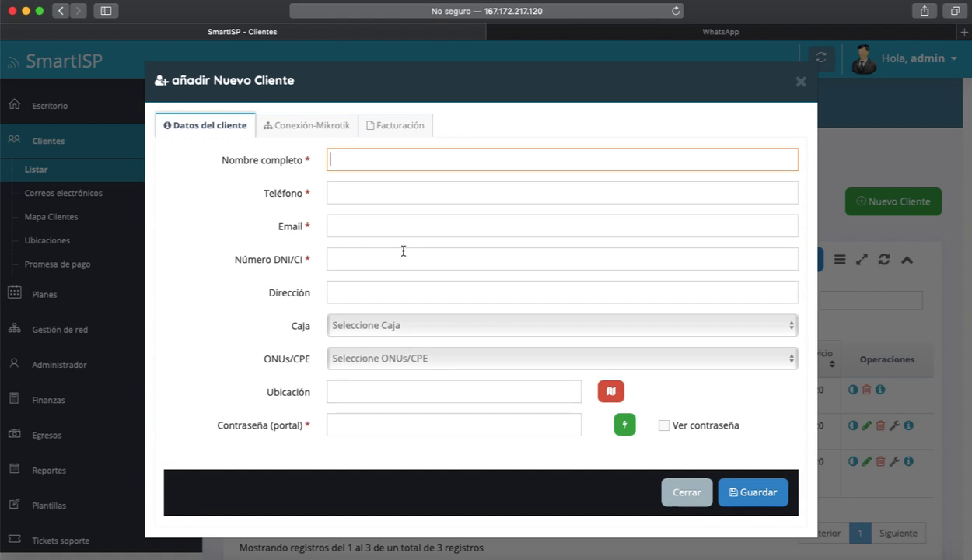
left_click(382, 125)
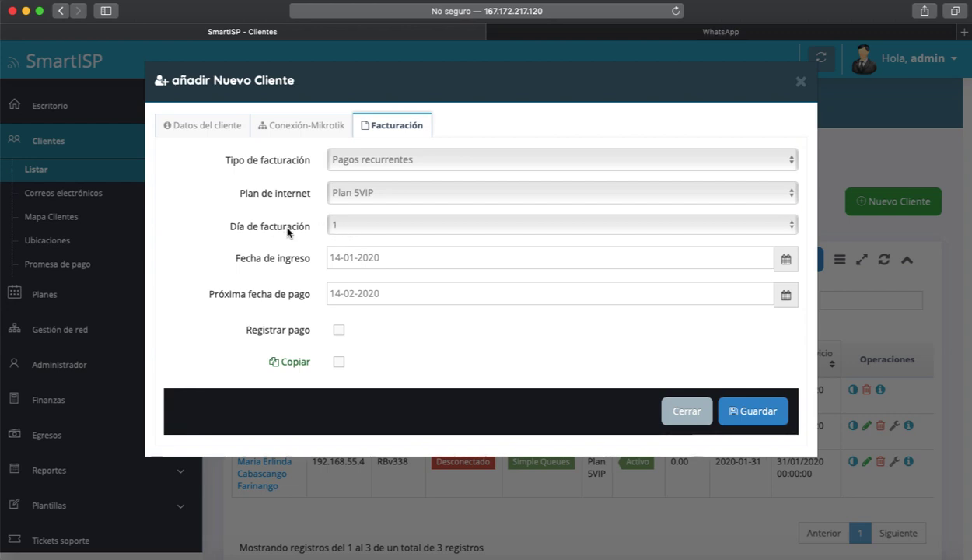
left_click_drag(311, 225, 209, 222)
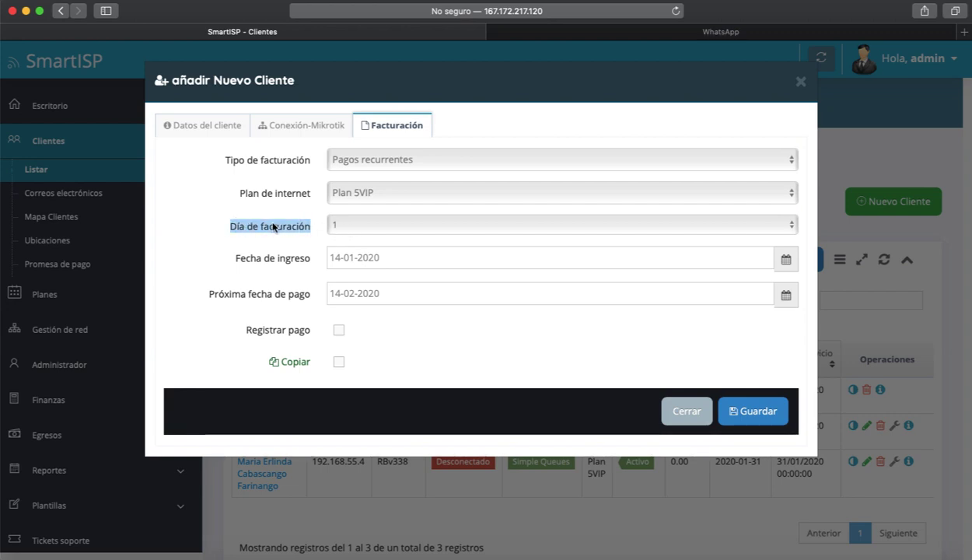
left_click(350, 224)
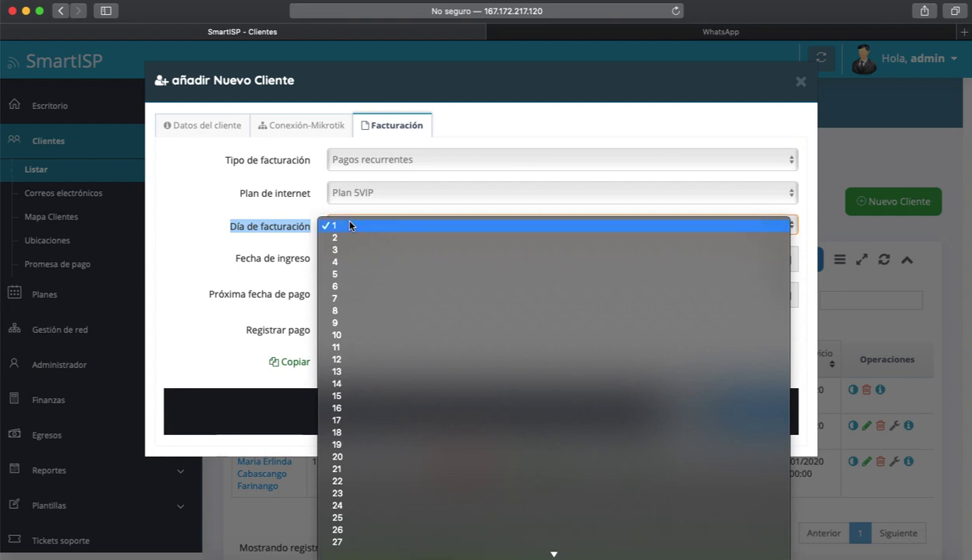
left_click(348, 224)
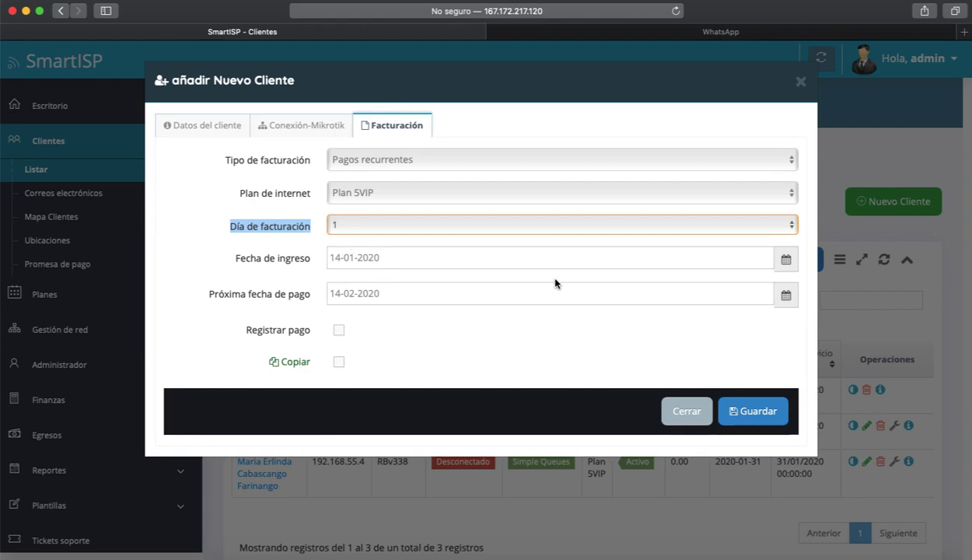
left_click(667, 401)
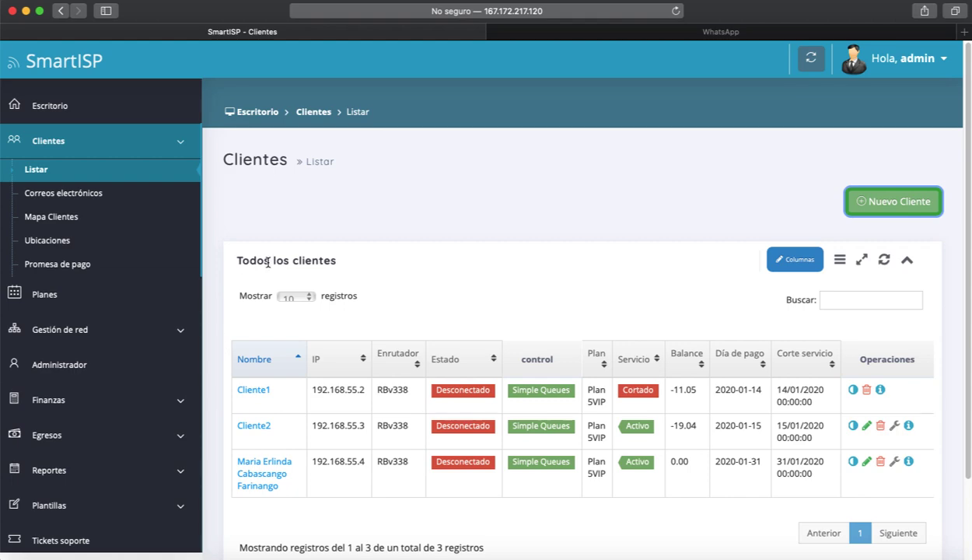
- Set Cliente1's Promesa de pago to 3 in the billing configuration and save the settings
left_click(255, 391)
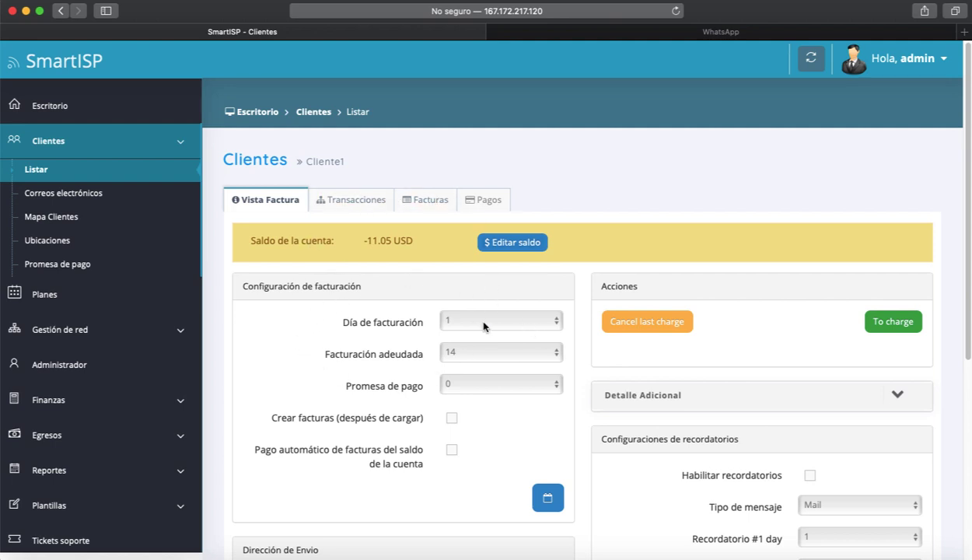
left_click(468, 388)
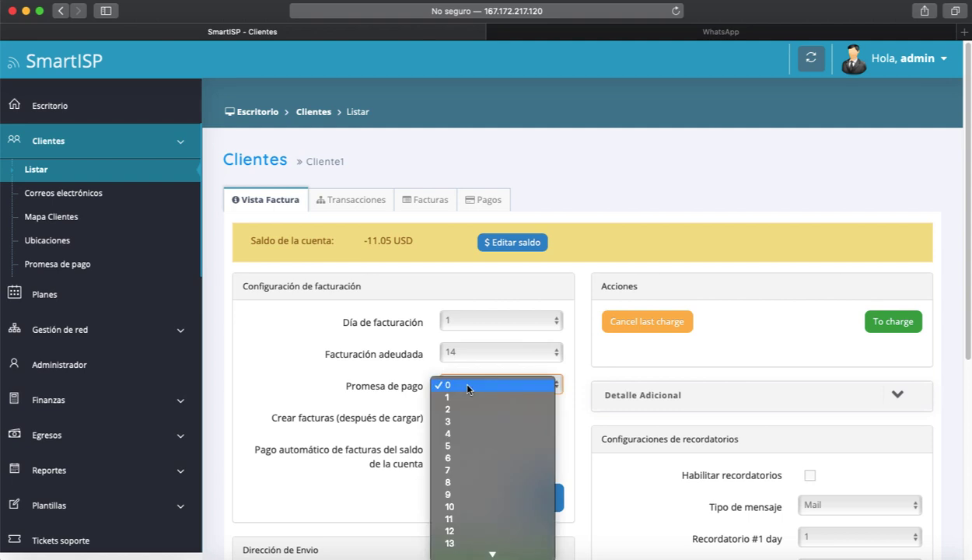
left_click(450, 422)
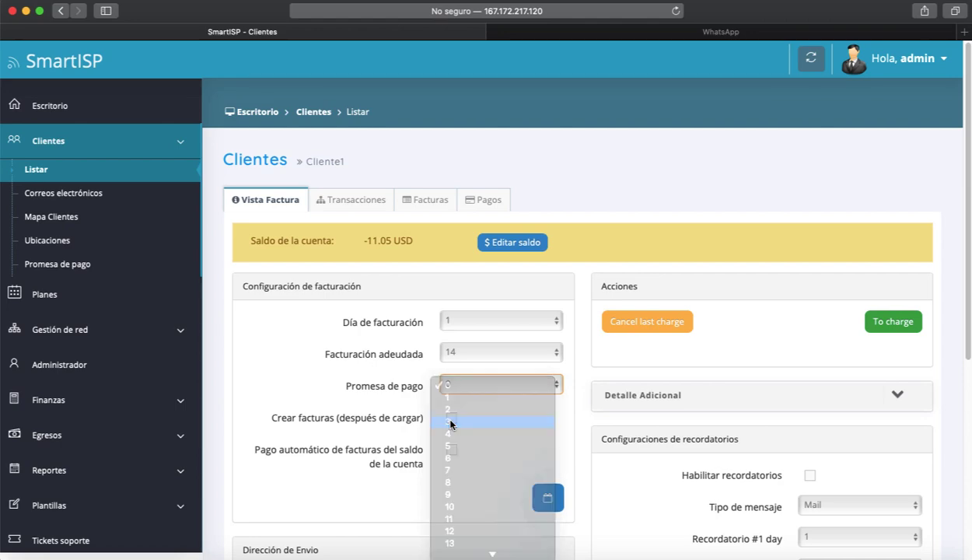
scroll(493, 426, "down", 2)
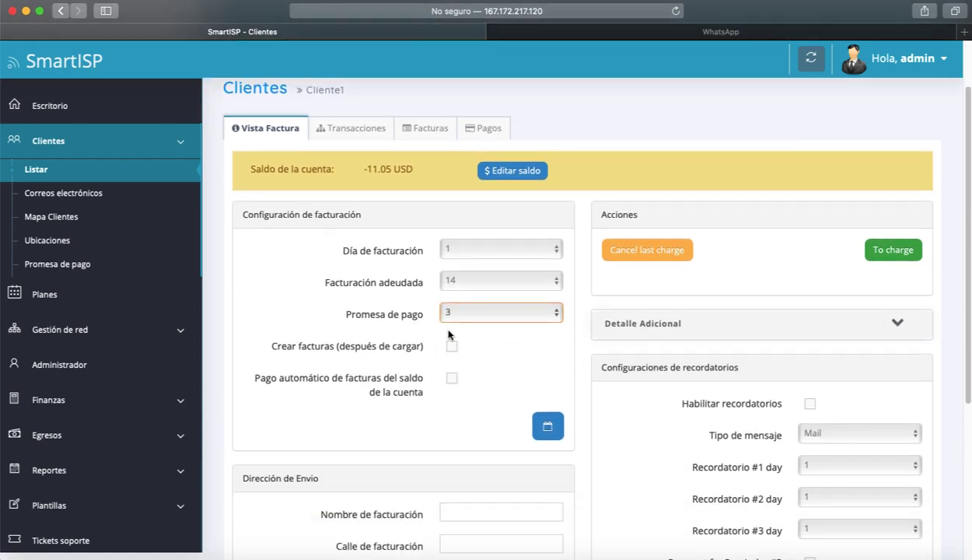
scroll(466, 321, "down", 7)
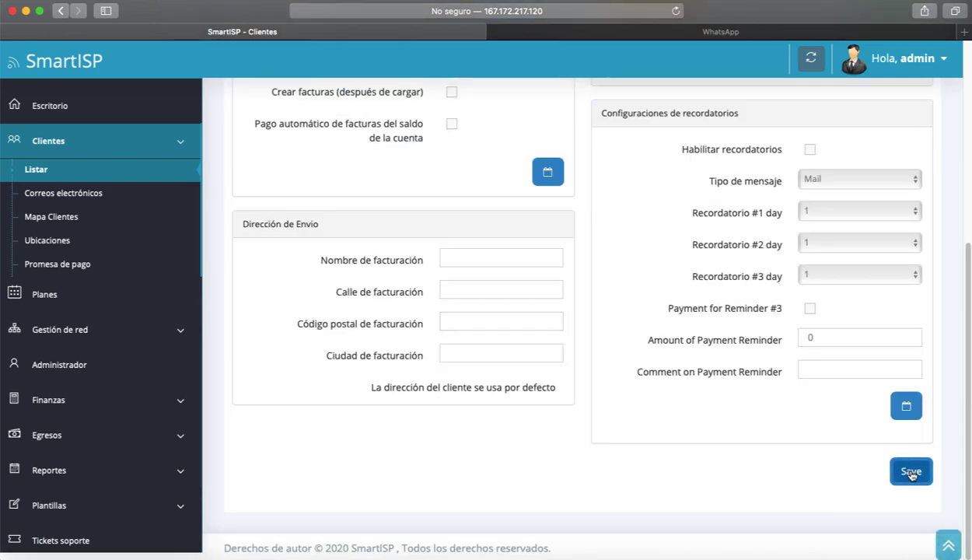
left_click(910, 472)
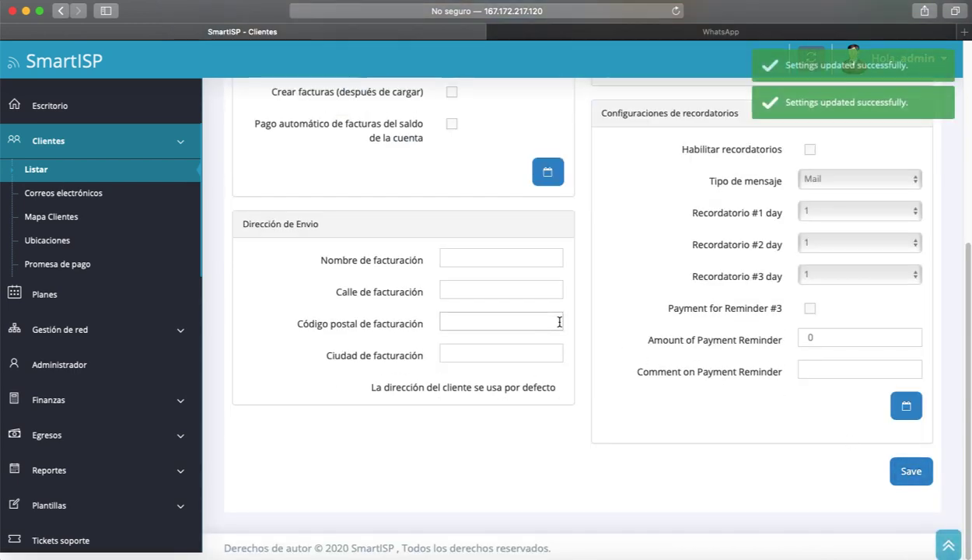
scroll(557, 319, "up", 6)
scroll(308, 190, "up", 3)
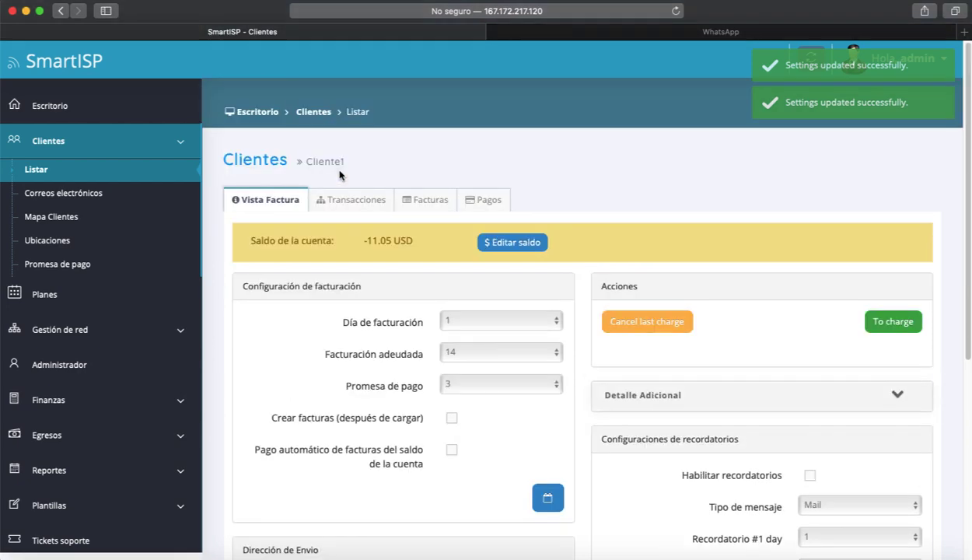
- Return to the client list and compare Cliente1's Día de pago with its Corte servicio date
left_click(264, 165)
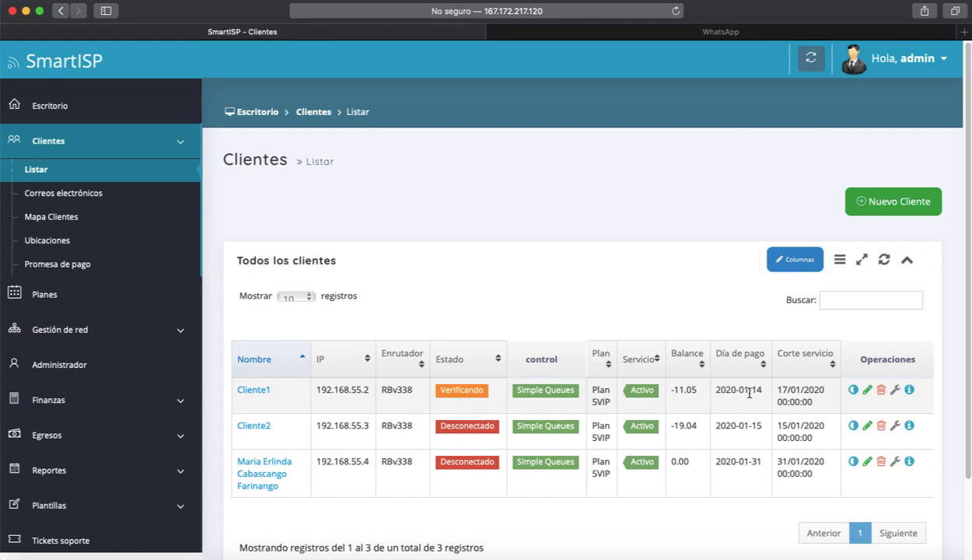
left_click_drag(767, 395, 743, 388)
left_click(779, 391)
left_click_drag(778, 389, 818, 399)
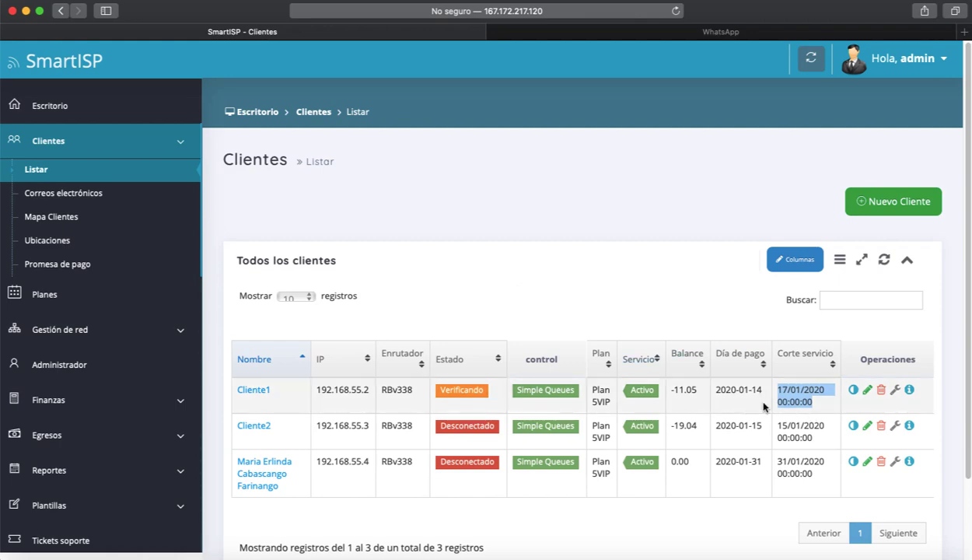
left_click(785, 396)
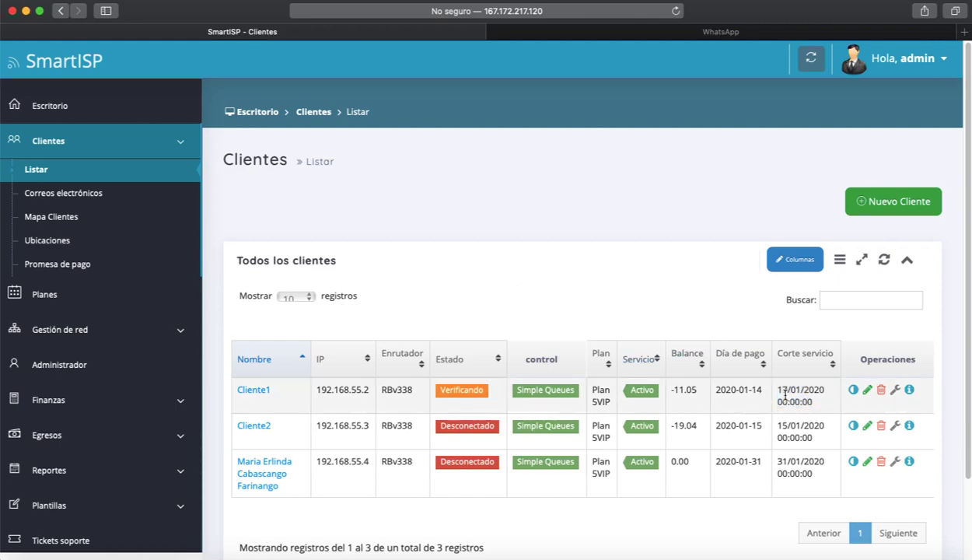
left_click_drag(779, 389, 819, 399)
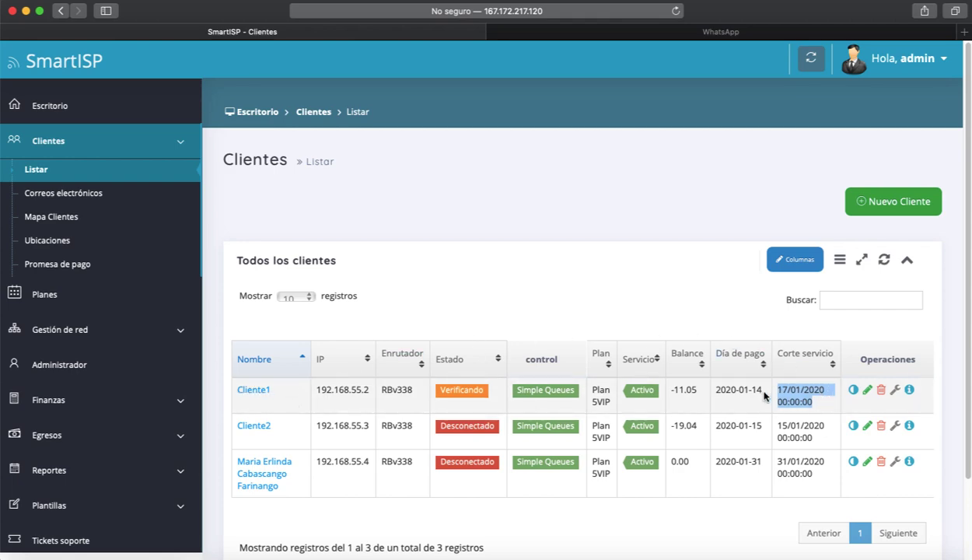
left_click_drag(763, 391, 716, 391)
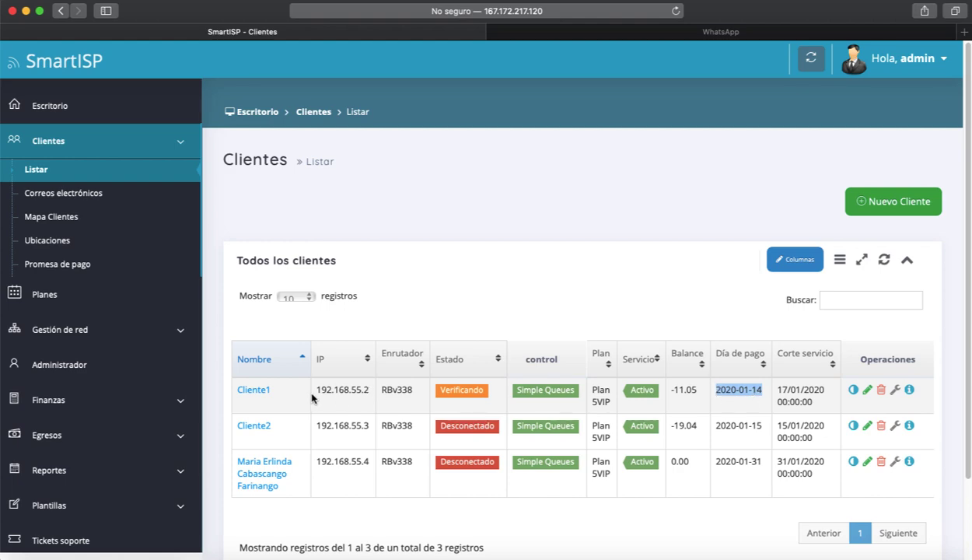
- Open Cliente1's billing configuration and examine its Facturación adeudada and Promesa de pago settings without changing them
left_click(247, 392)
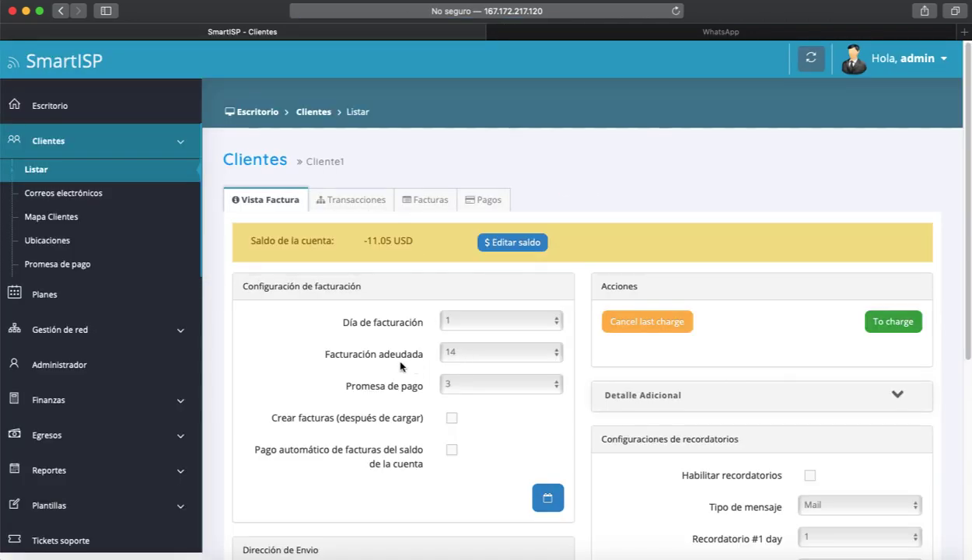
left_click(468, 354)
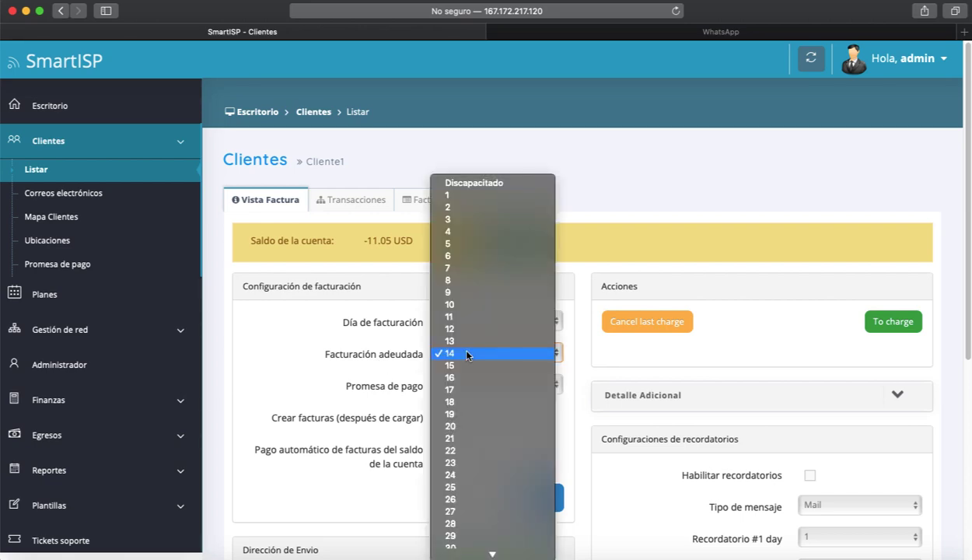
left_click(389, 356)
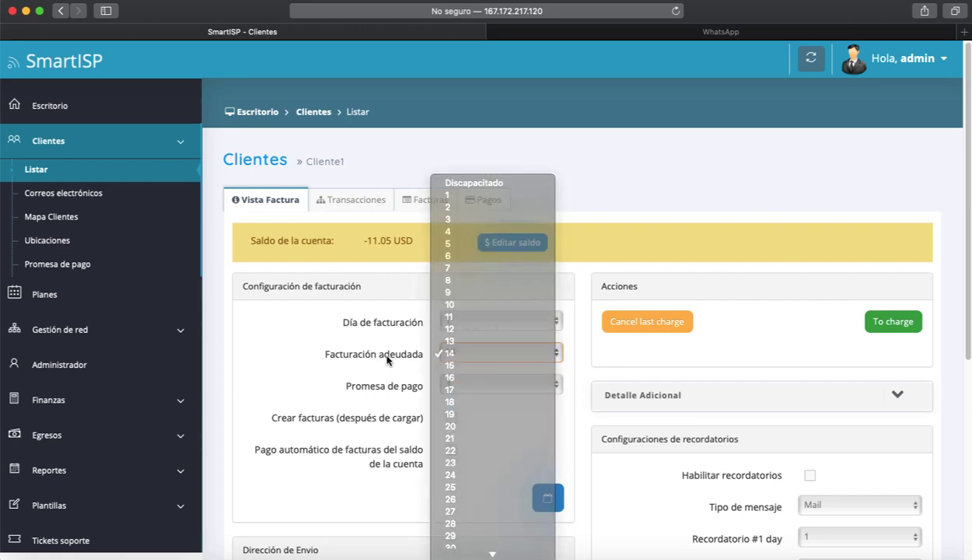
left_click_drag(316, 360, 433, 353)
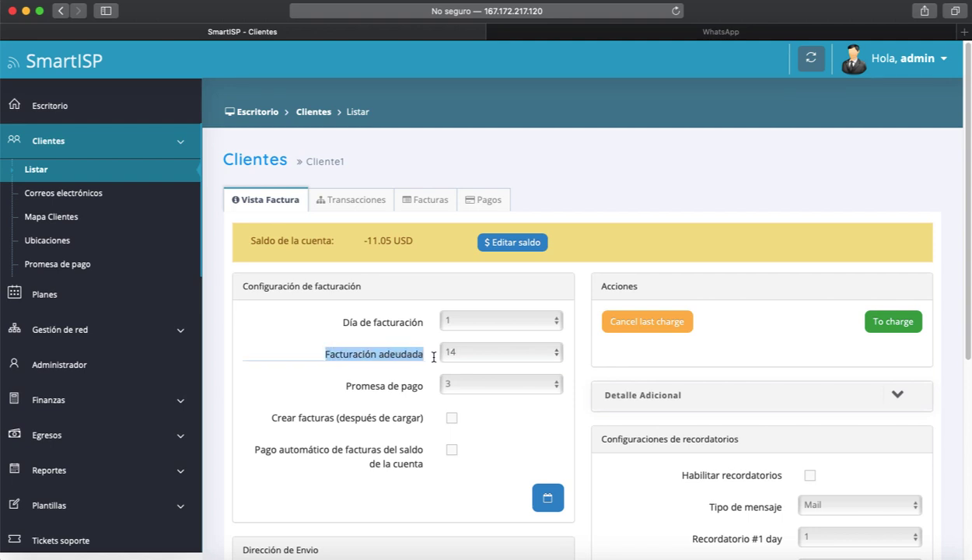
left_click(476, 390)
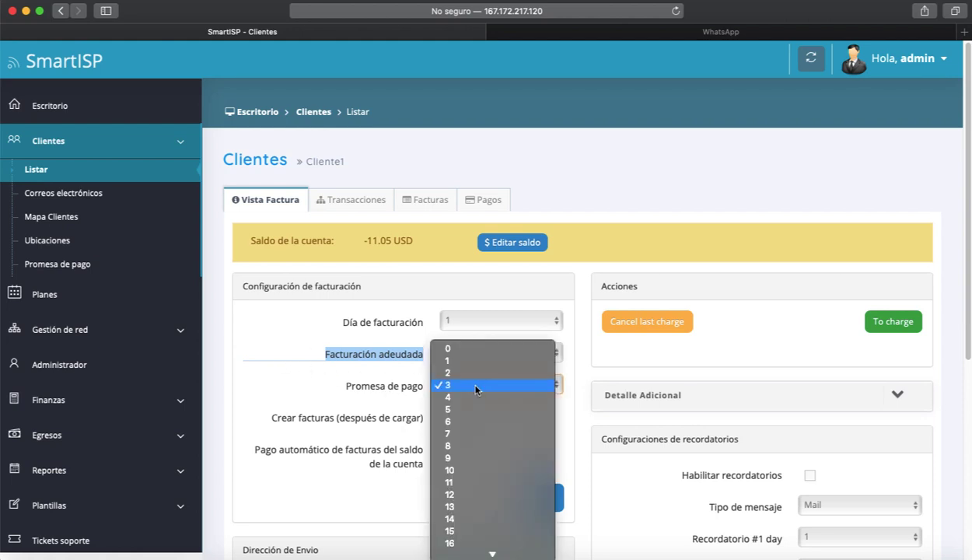
left_click(315, 381)
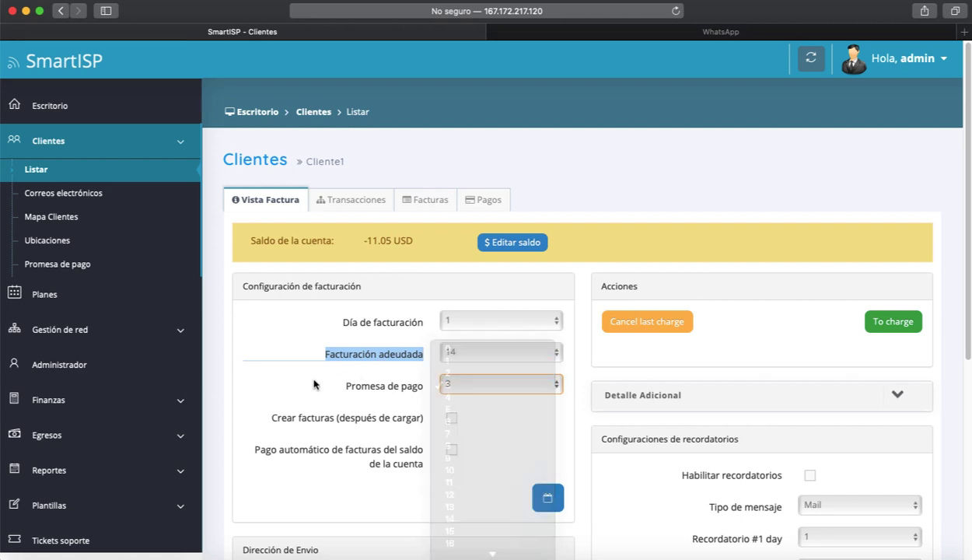
left_click(411, 356)
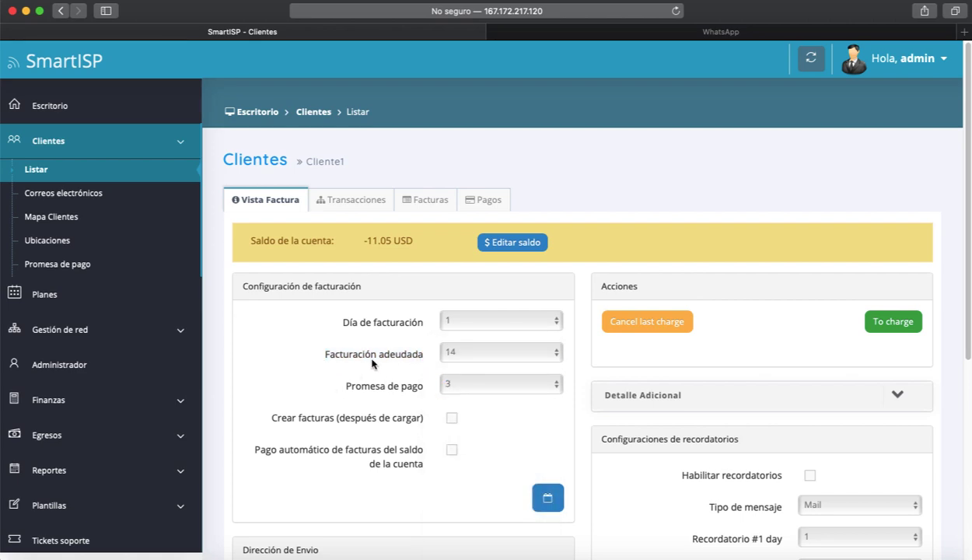
left_click_drag(427, 355, 327, 356)
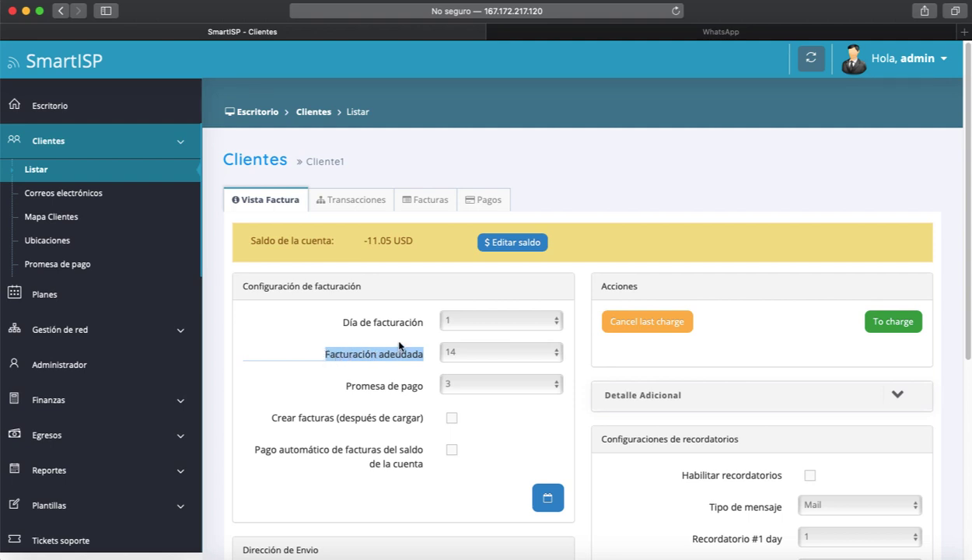
- View the list of clients with Promesa de pago and compare Cliente1's Día de pago with its Corte servicio date
left_click(75, 267)
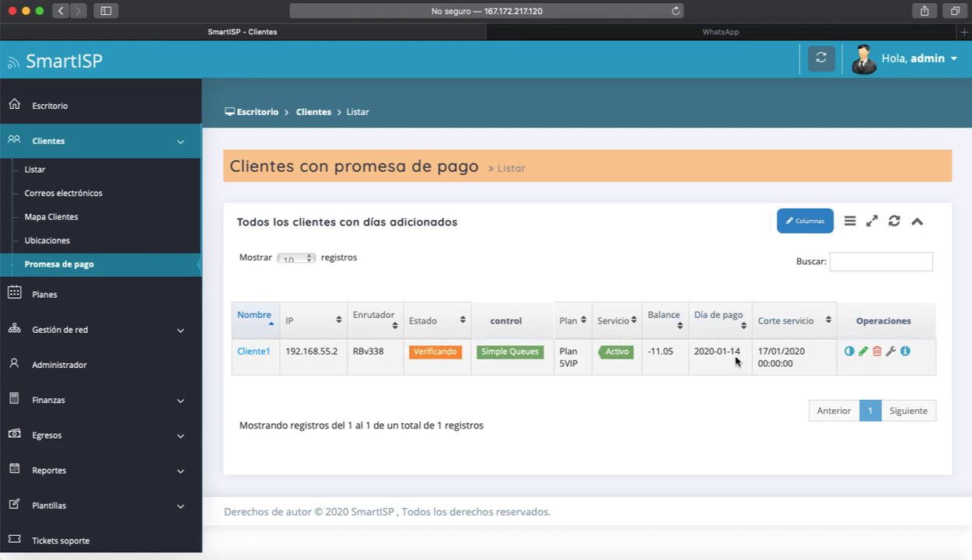
left_click_drag(740, 356, 698, 352)
left_click_drag(797, 363, 768, 351)
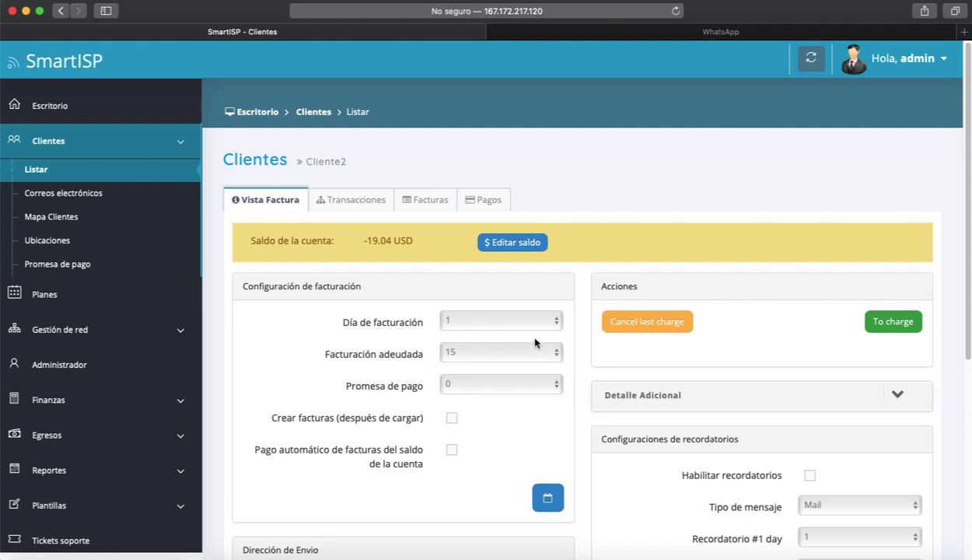
- Set Cliente2's Promesa de pago to 5 in its billing configuration and save the settings
left_click(488, 389)
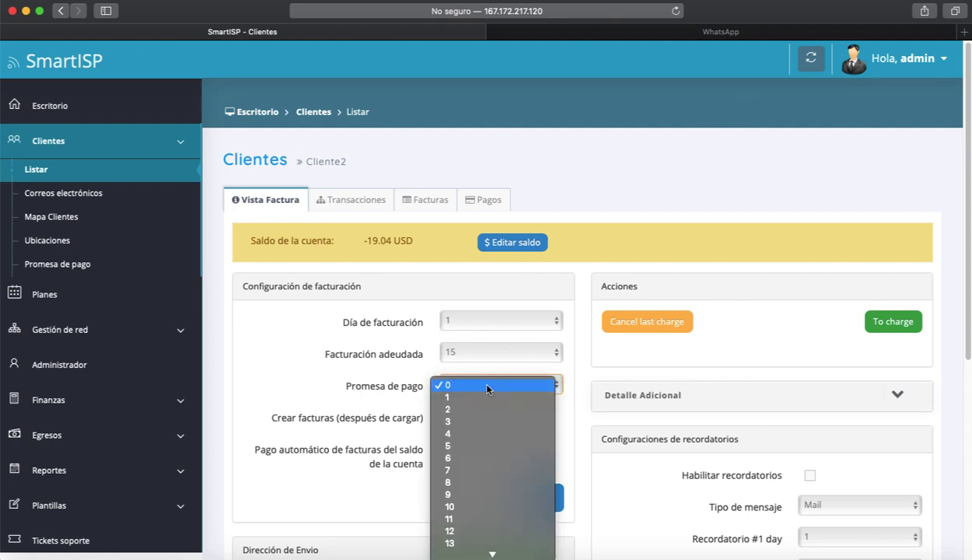
left_click(455, 449)
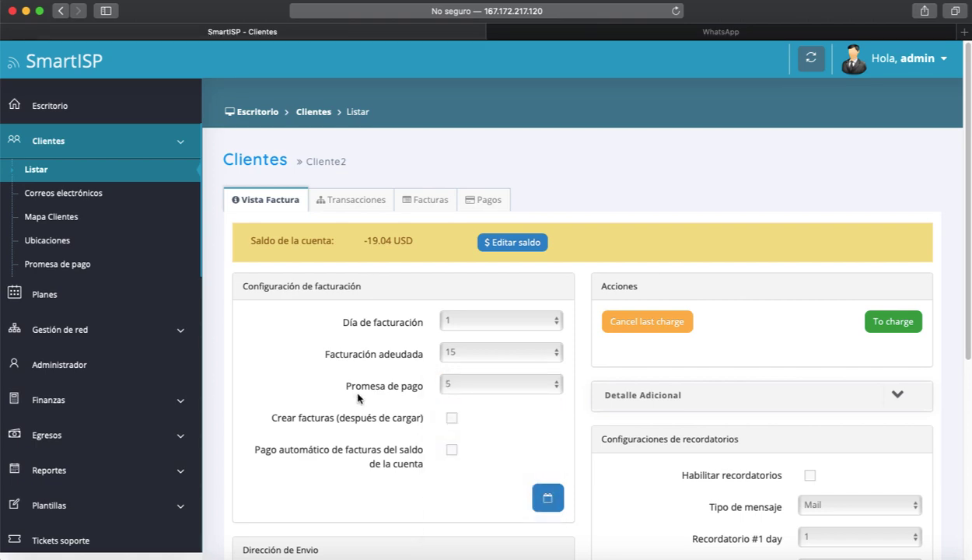
scroll(568, 398, "down", 5)
left_click(899, 512)
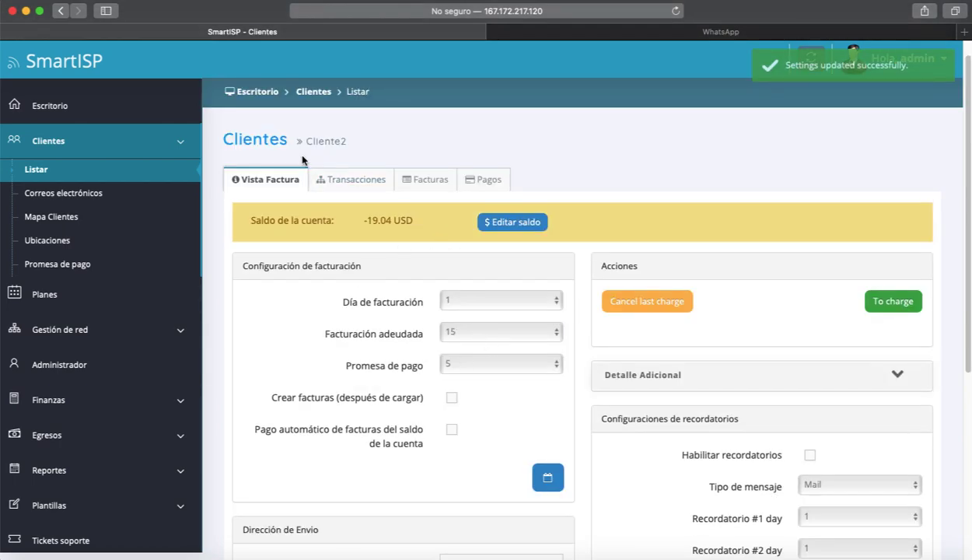
- Check Cliente2's Corte servicio date in the full client list, and view the list of clients with Promesa de pago
left_click_drag(348, 146, 315, 141)
left_click(253, 145)
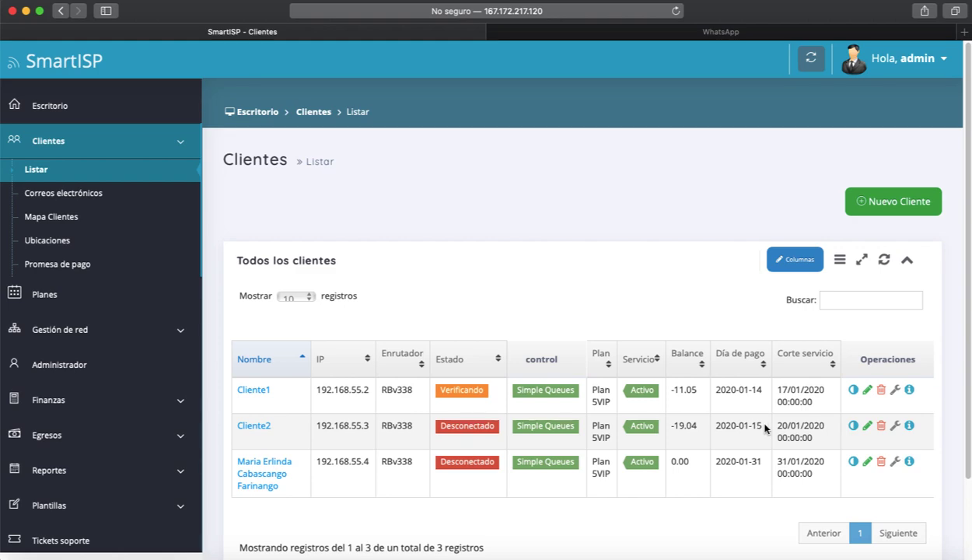
left_click_drag(764, 427, 821, 434)
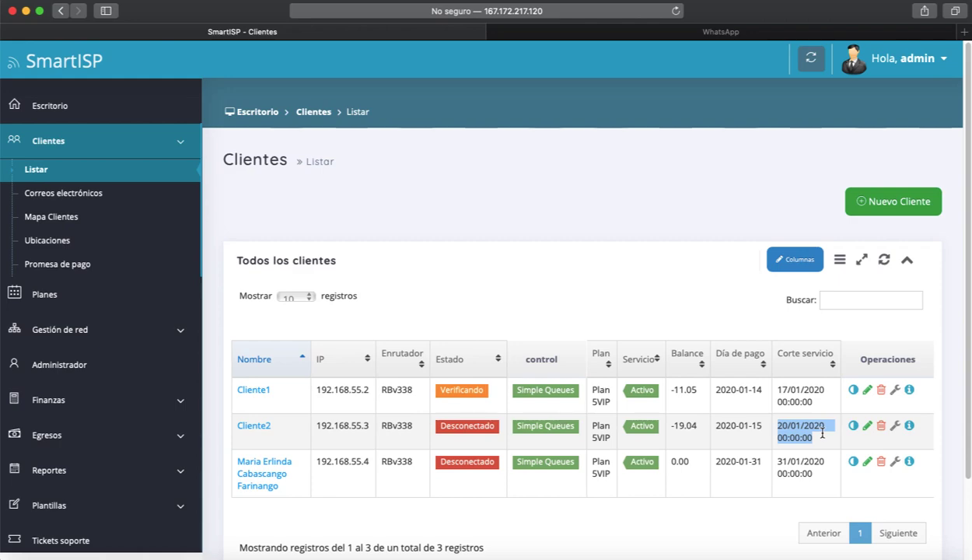
left_click(808, 432)
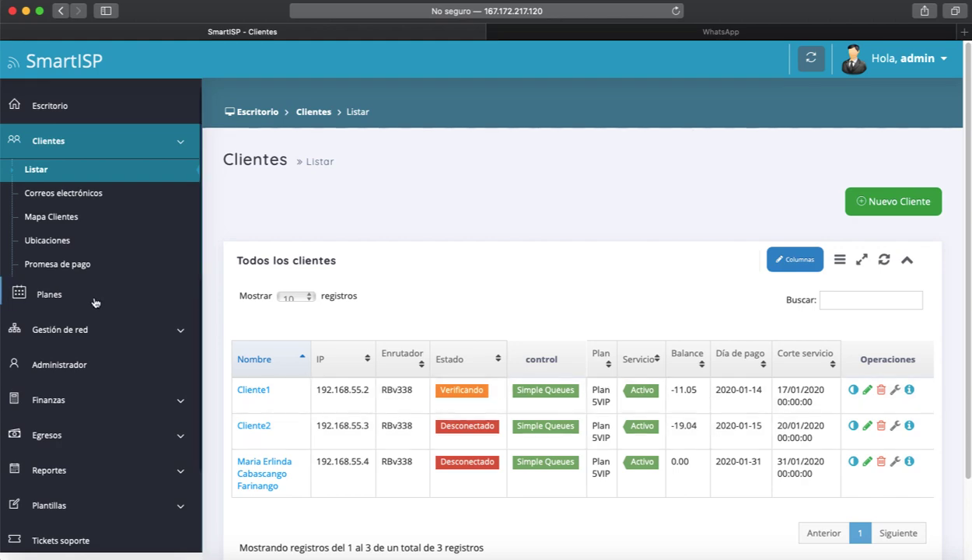
left_click(52, 267)
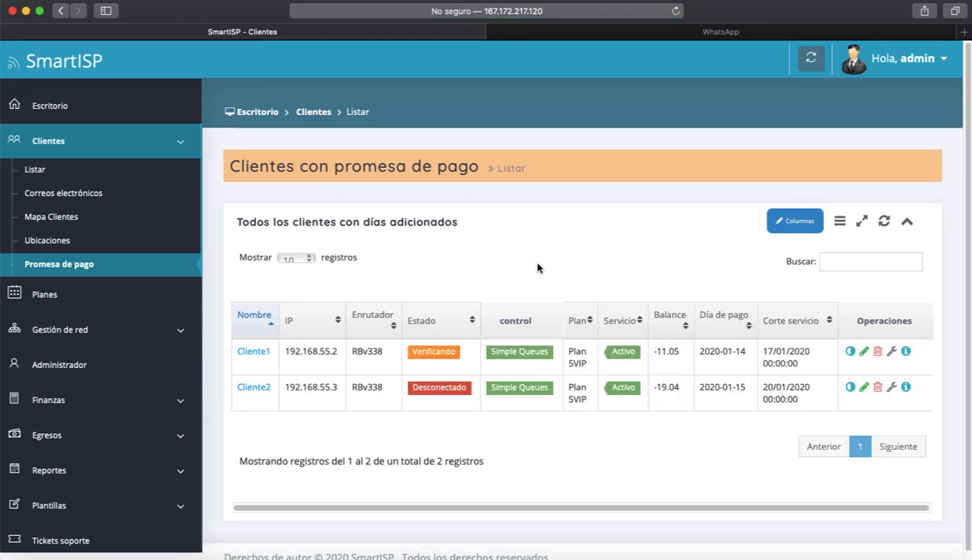